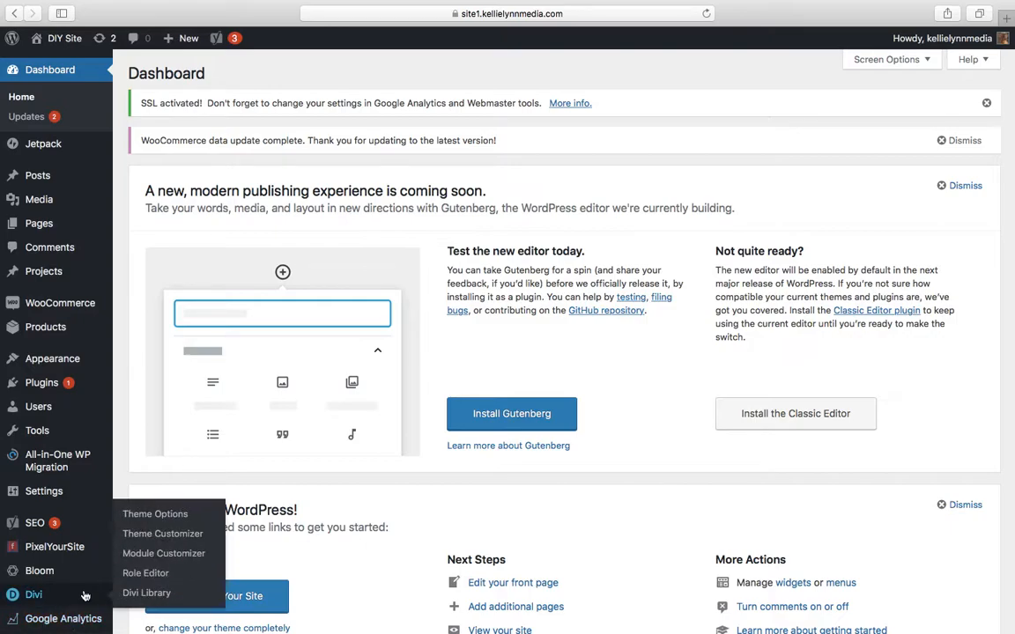
Open the Header Format settings for Header & Navigation in the Divi Theme Customizer
left_click(192, 537)
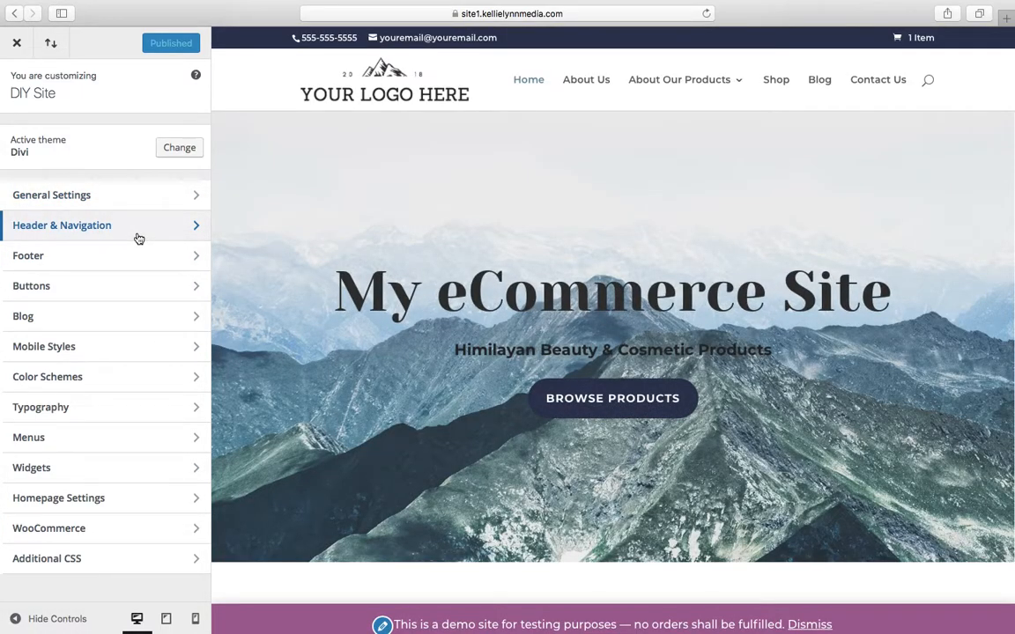
left_click(138, 236)
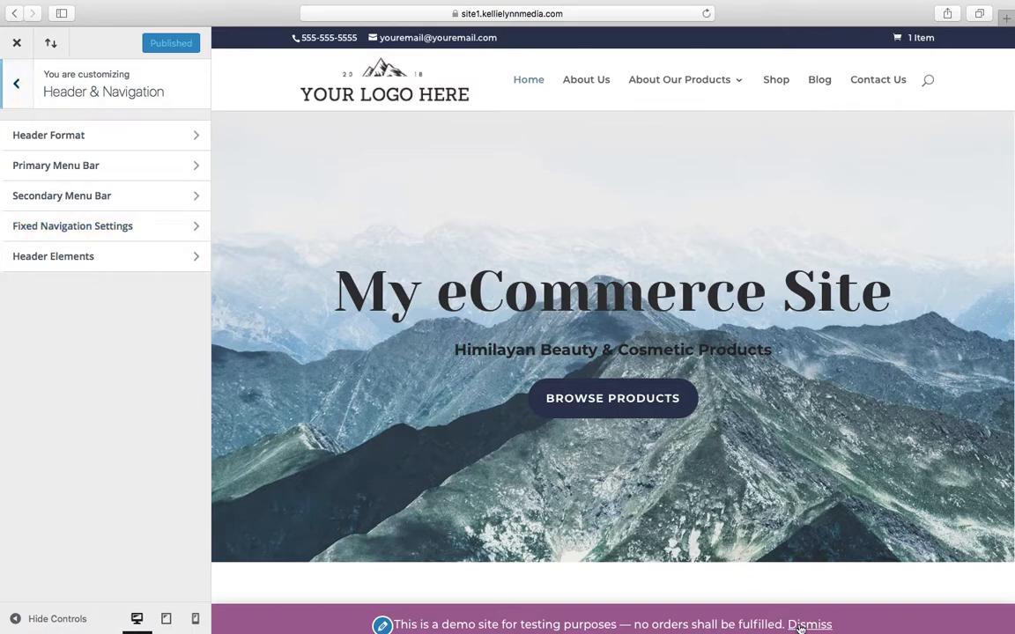
left_click(116, 153)
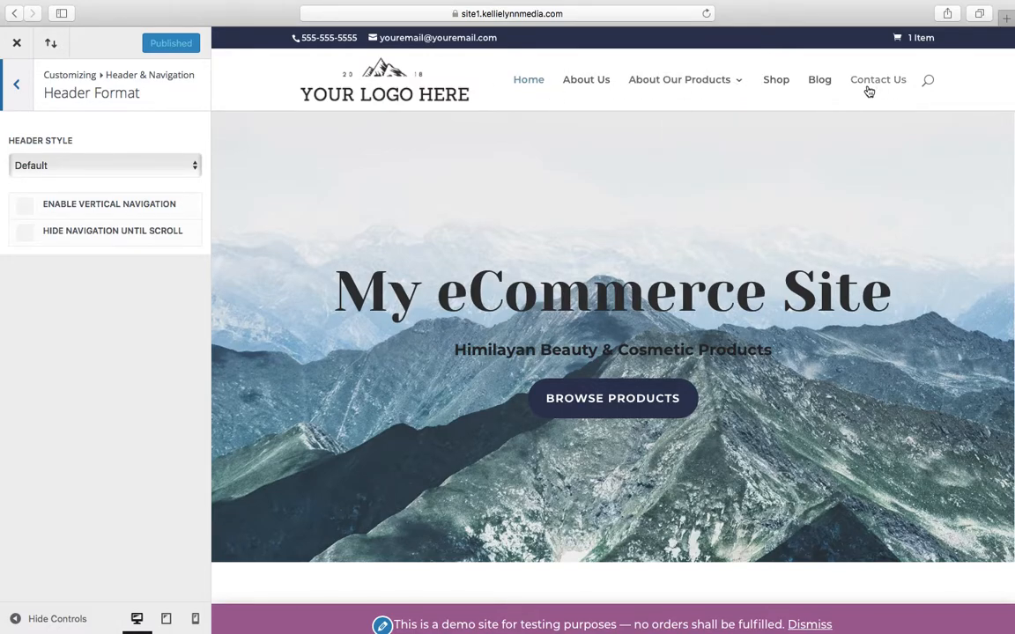
Try the Centered and Slide In header styles, preview the slide-in menu, and return the header style to Default
left_click(162, 166)
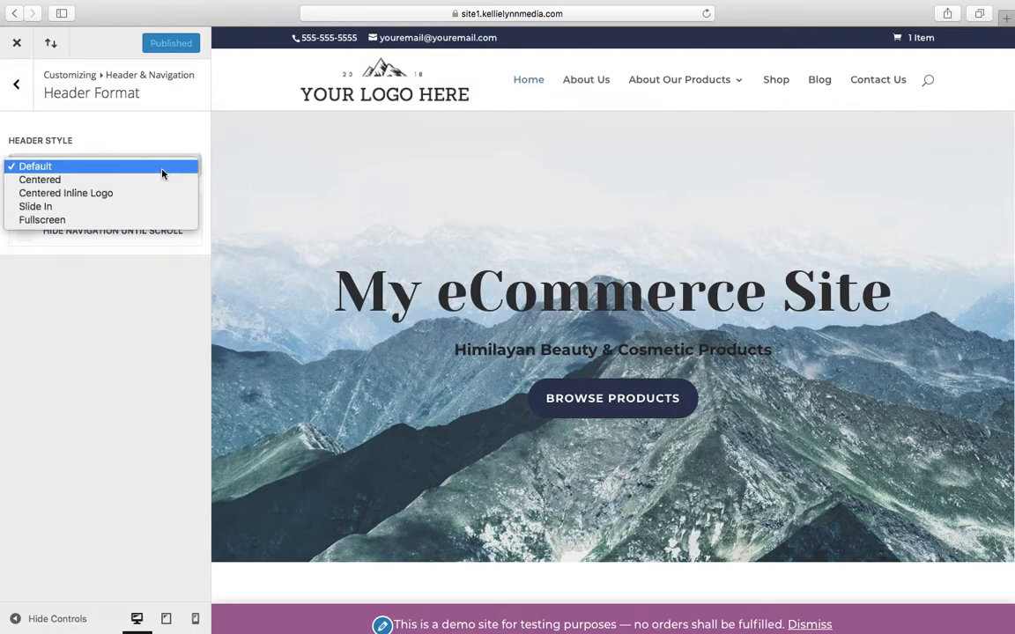
left_click(156, 183)
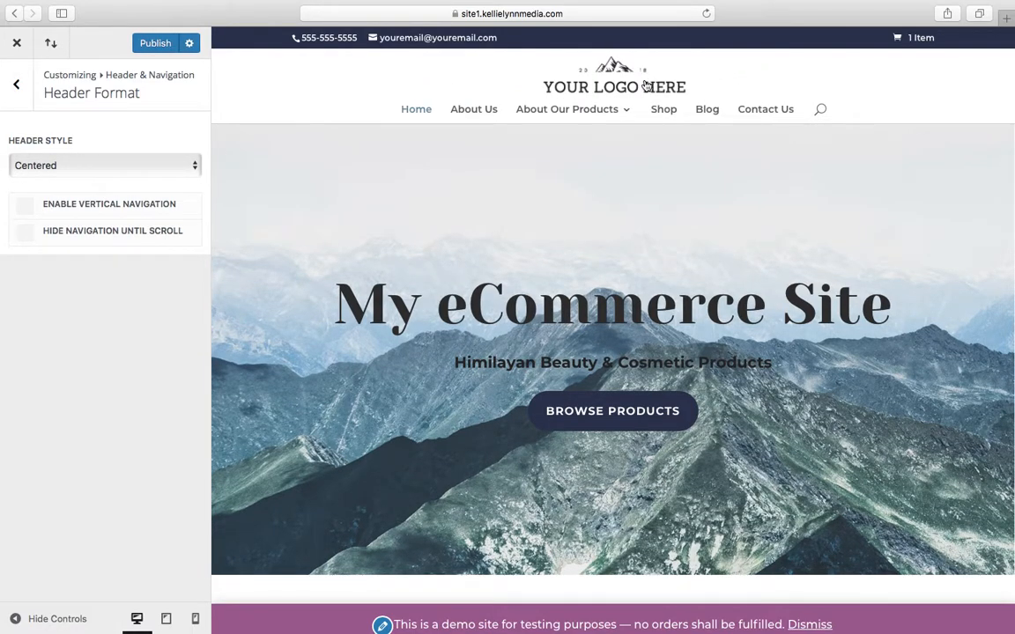
left_click(161, 165)
left_click(140, 193)
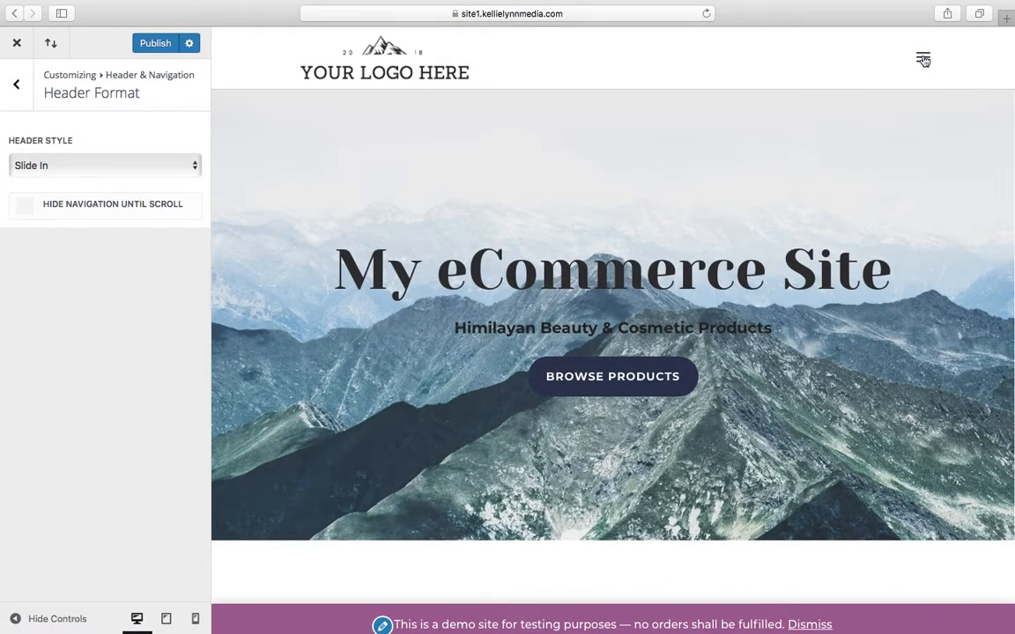
left_click(923, 57)
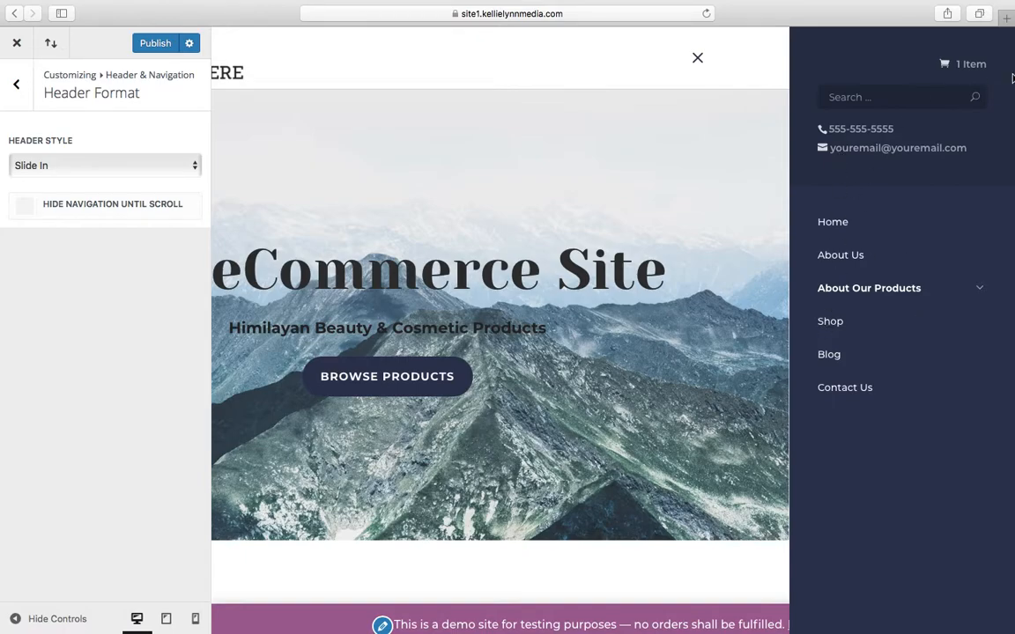
left_click(697, 57)
left_click(66, 167)
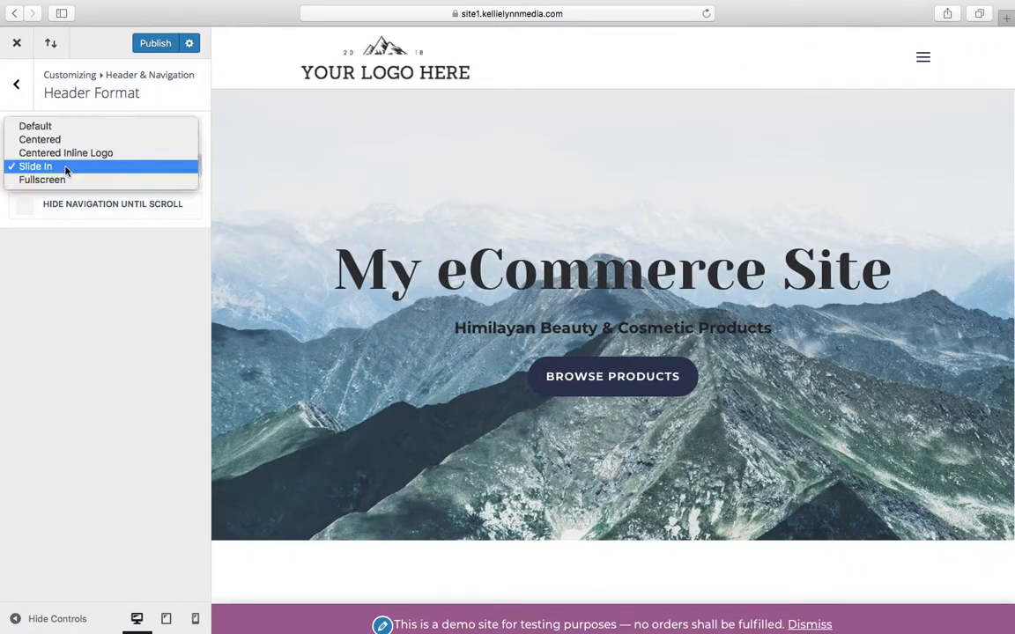
left_click(85, 131)
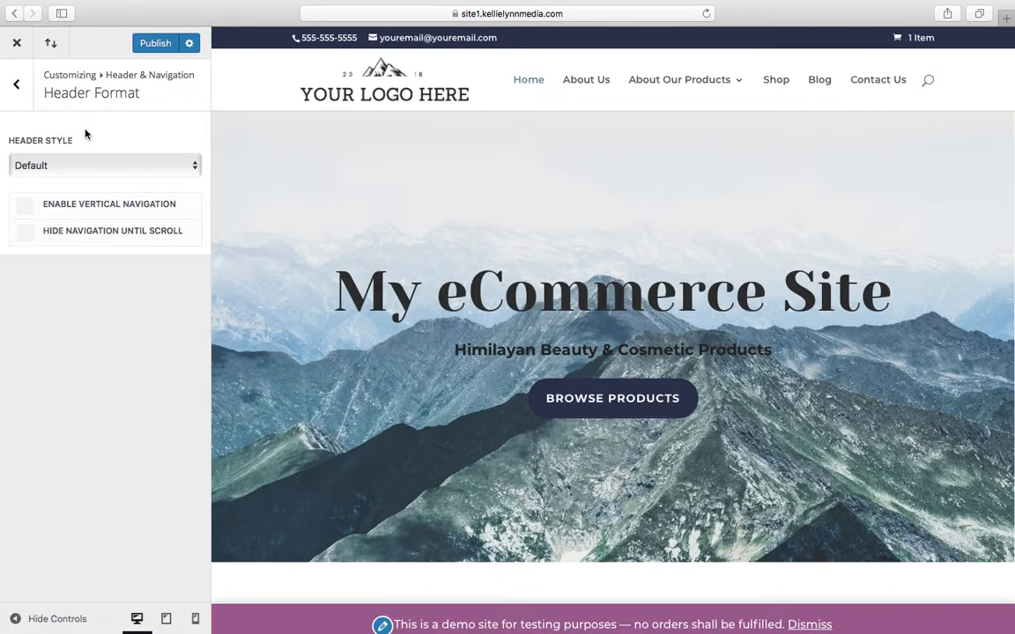
Examine the Primary Menu Bar's size, font, color and dropdown settings
left_click(21, 104)
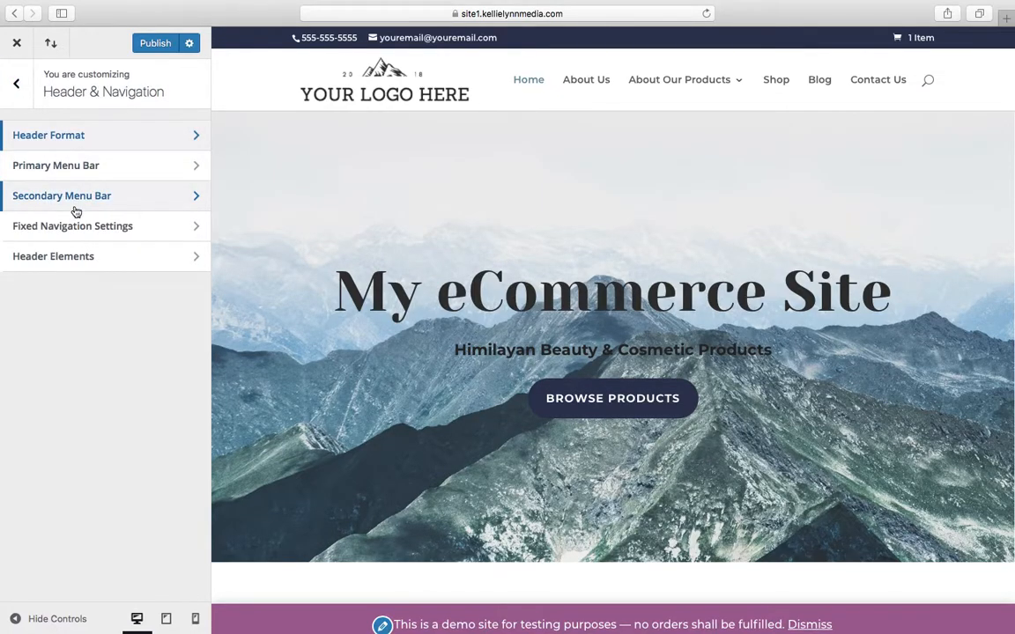
left_click(107, 166)
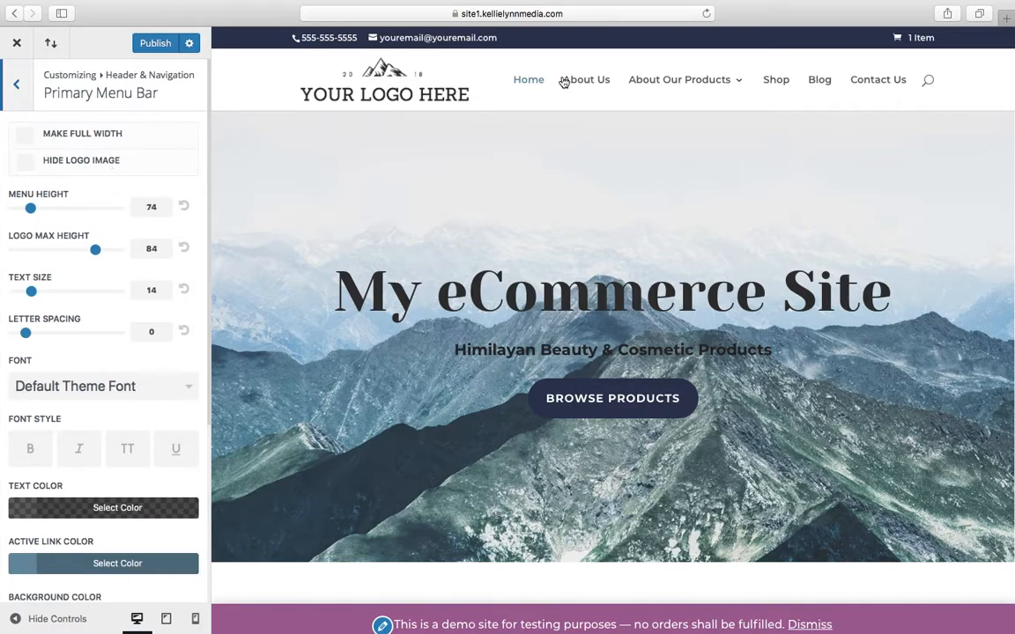
scroll(13, 534, "down", 3)
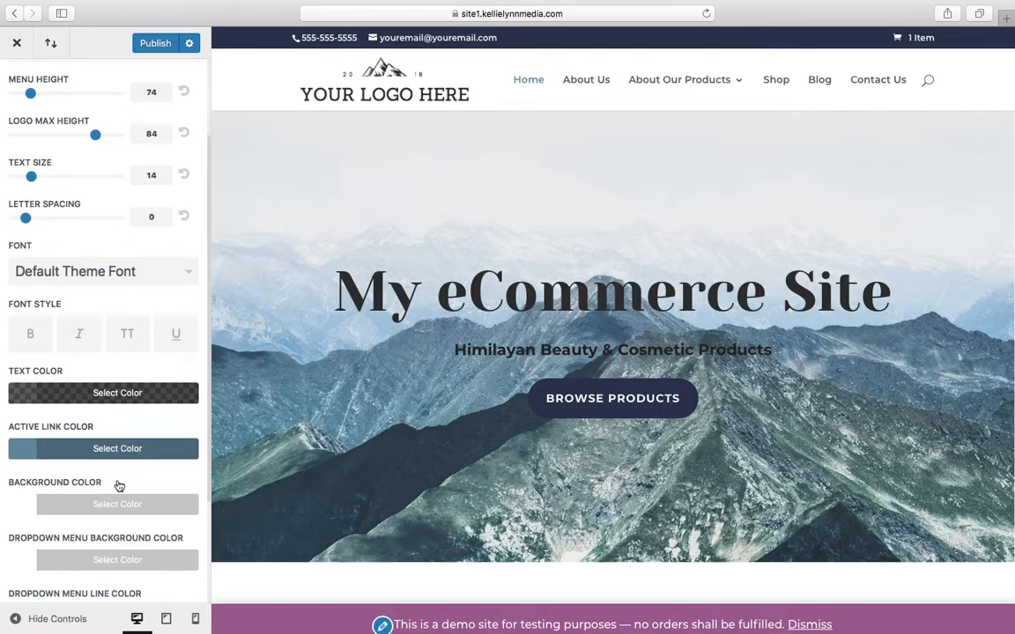
scroll(120, 485, "down", 4)
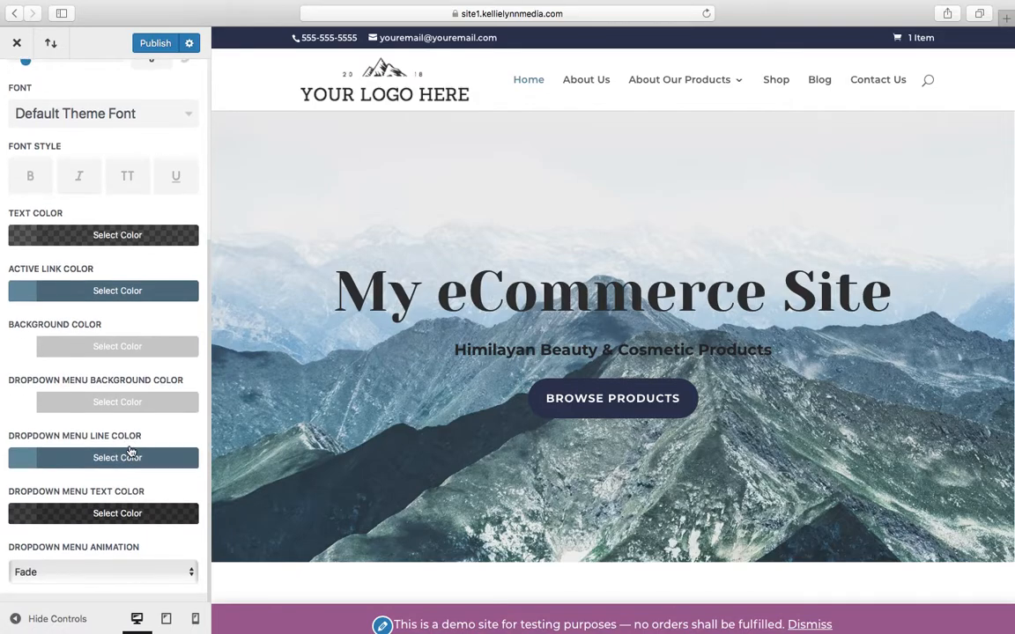
scroll(130, 449, "up", 7)
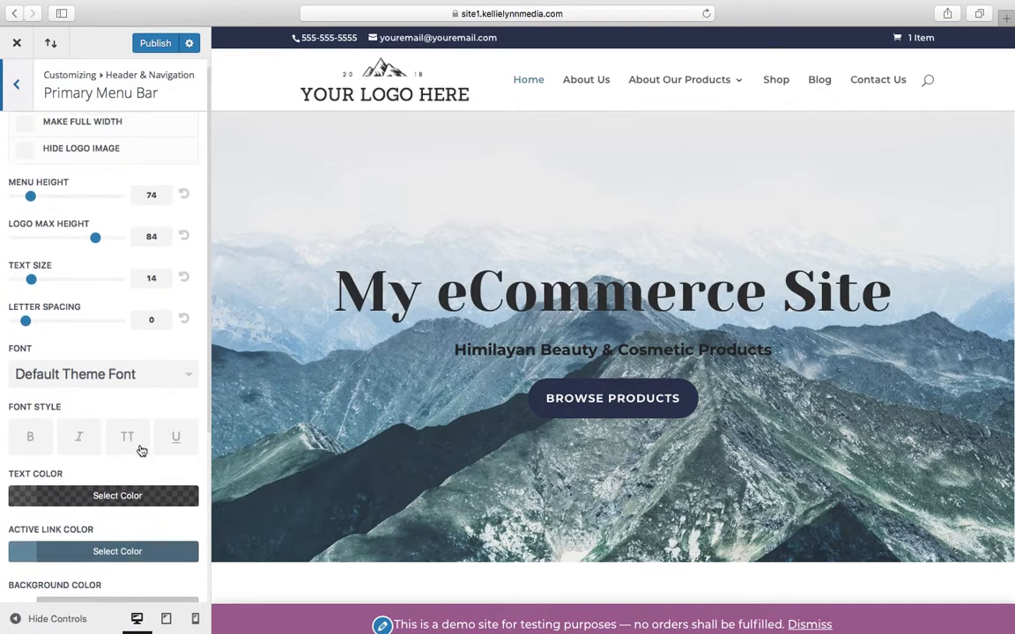
Switch the primary menu's uppercase font style on and off again, and publish the customizer changes
left_click(139, 450)
left_click(139, 449)
scroll(141, 451, "up", 1)
left_click(152, 50)
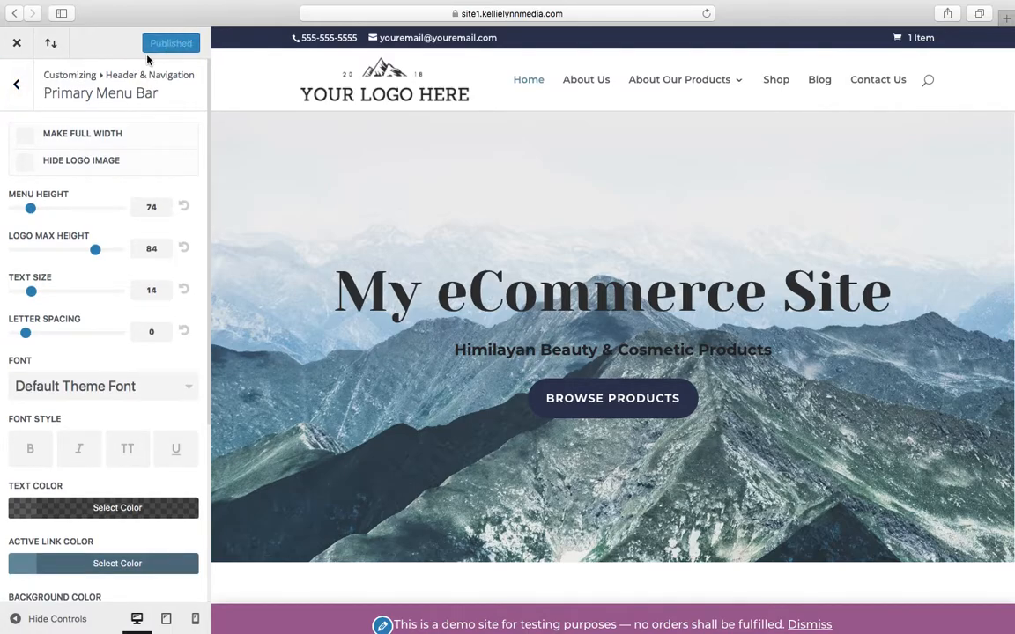
Try #6b90a2 as the Secondary Menu Bar's background color and restore the dark navy swatch
left_click(16, 84)
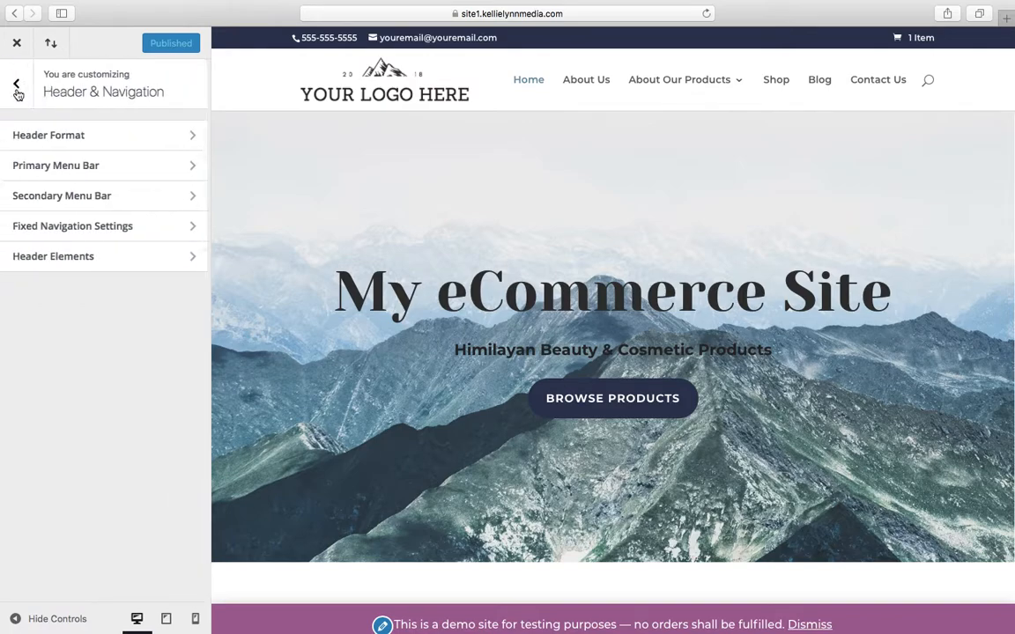
left_click(51, 198)
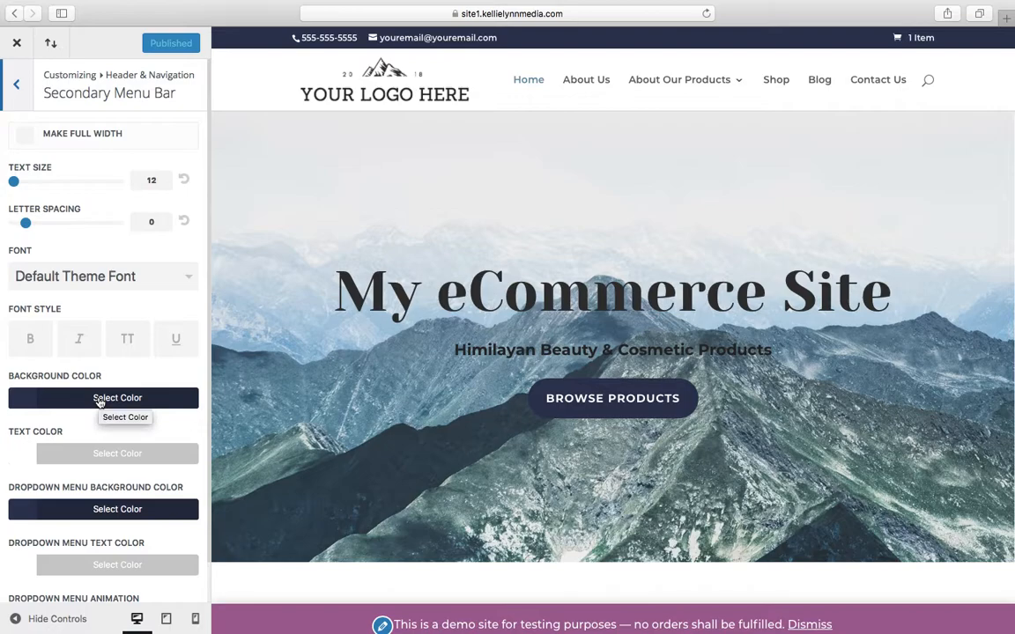
scroll(100, 402, "down", 2)
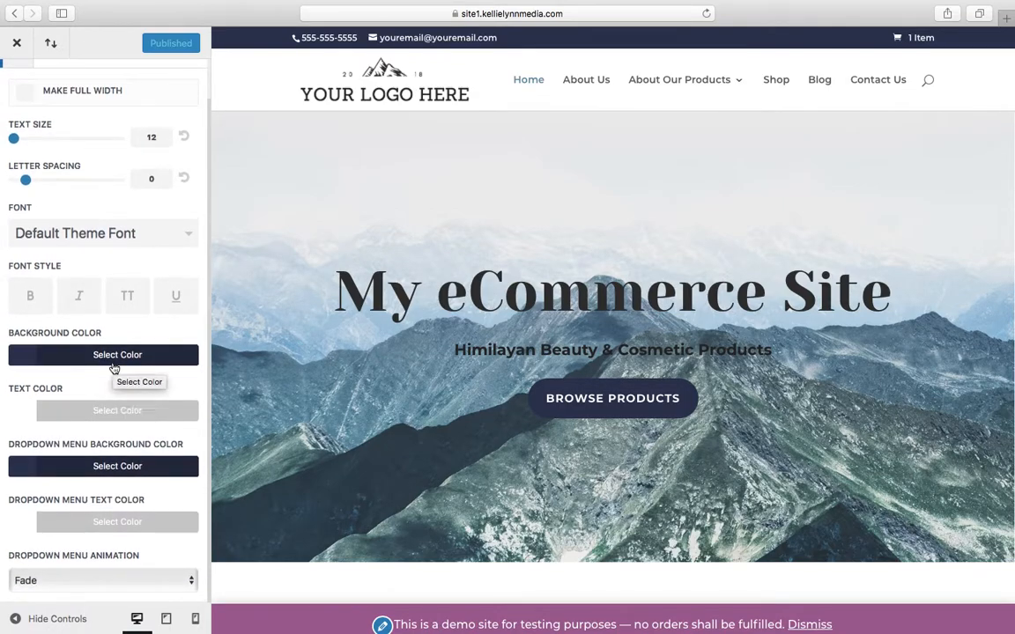
left_click(114, 364)
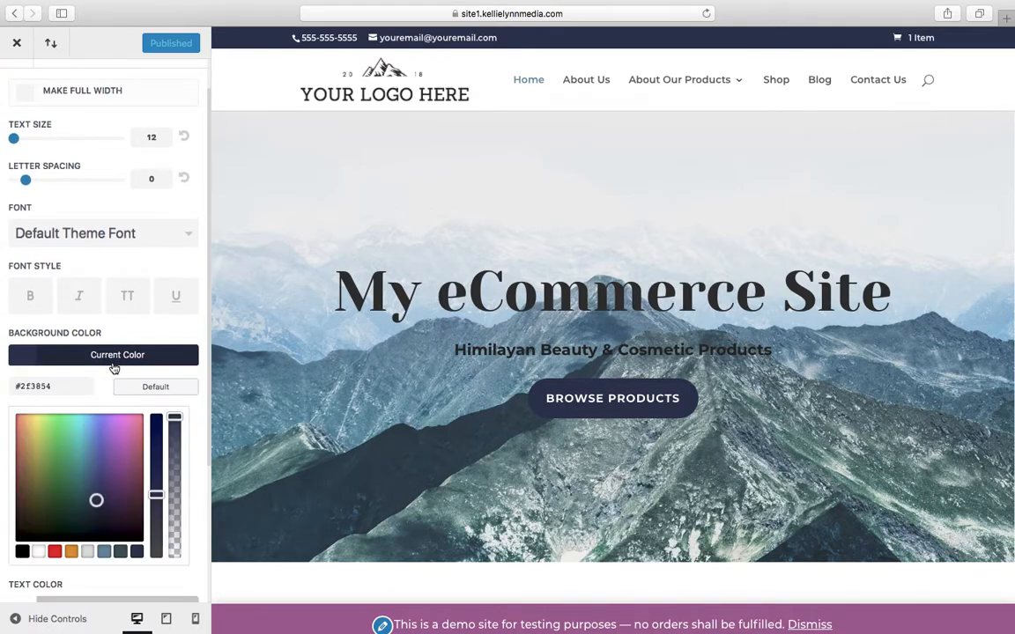
left_click(103, 551)
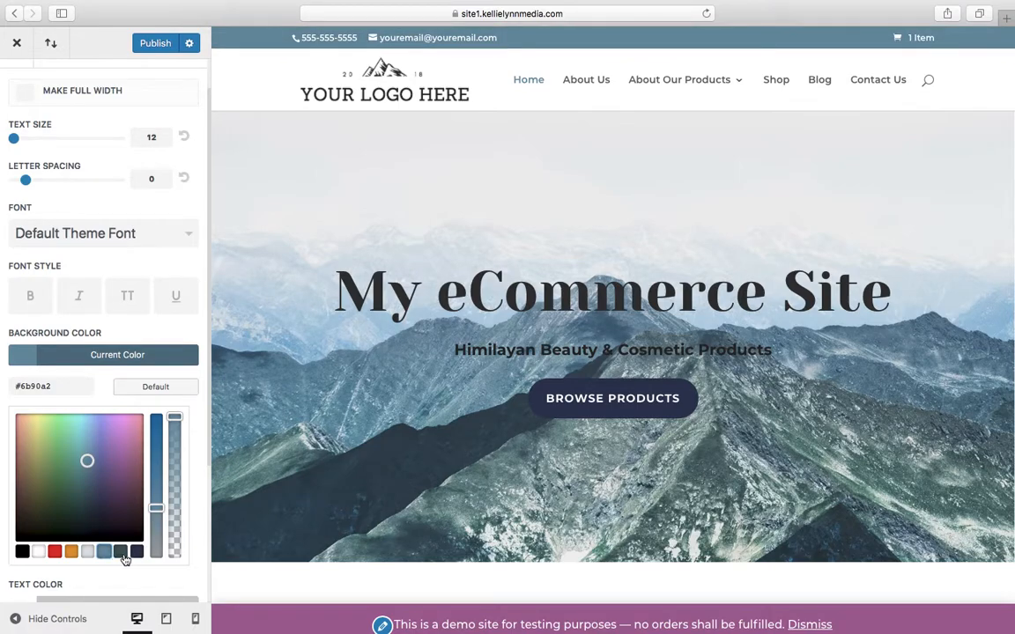
left_click(136, 552)
Switch the secondary menu's uppercase font style on and off again, and publish the changes
left_click(126, 297)
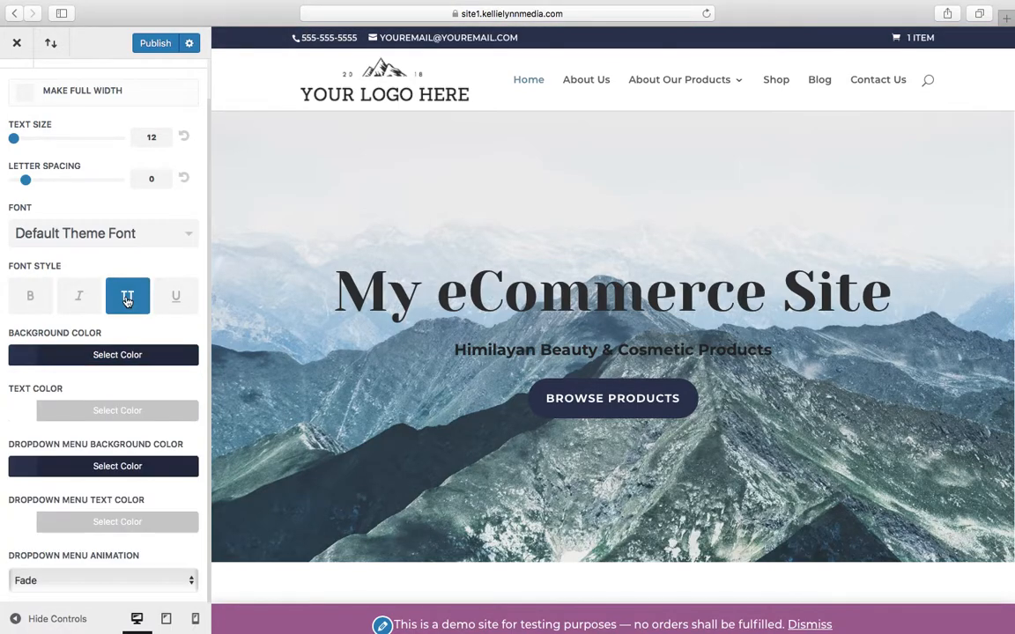
left_click(127, 298)
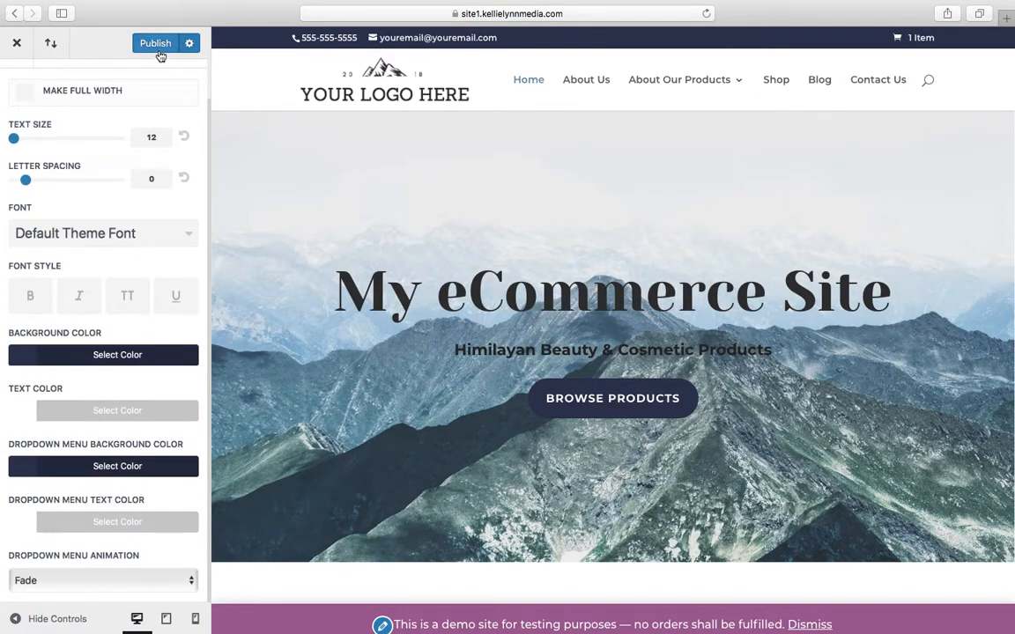
scroll(44, 123, "up", 2)
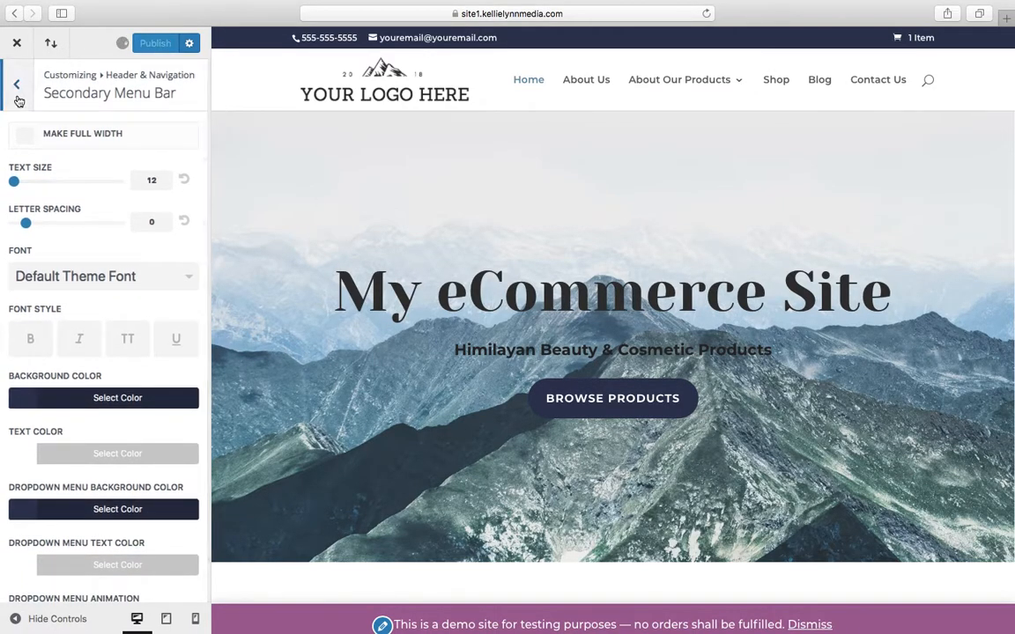
Examine the Fixed Navigation Settings and check how the fixed header behaves while scrolling the page preview
left_click(17, 88)
left_click(53, 231)
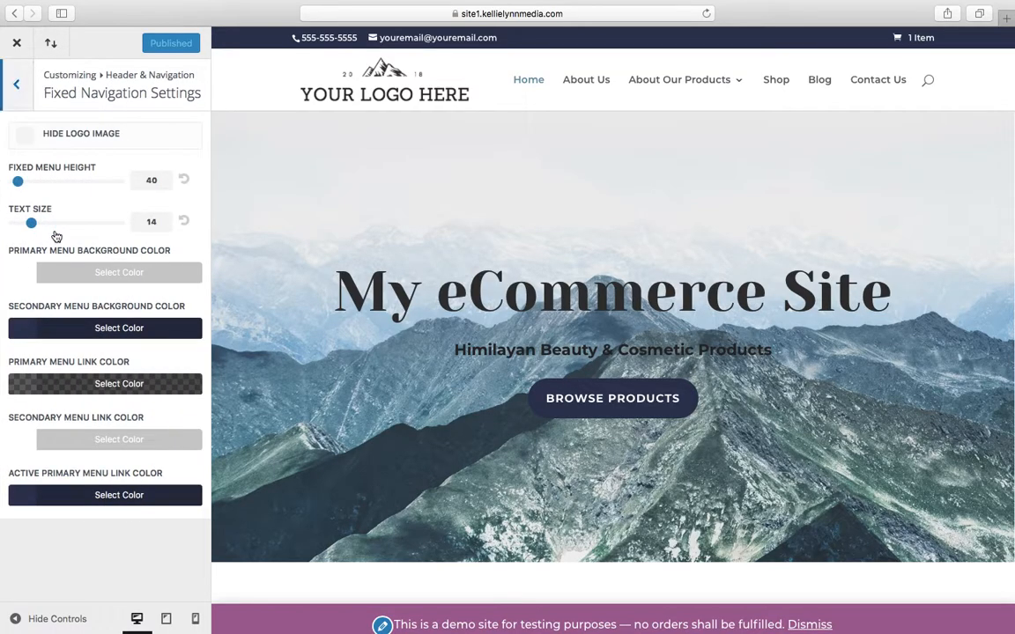
scroll(437, 322, "down", 10)
scroll(437, 322, "up", 10)
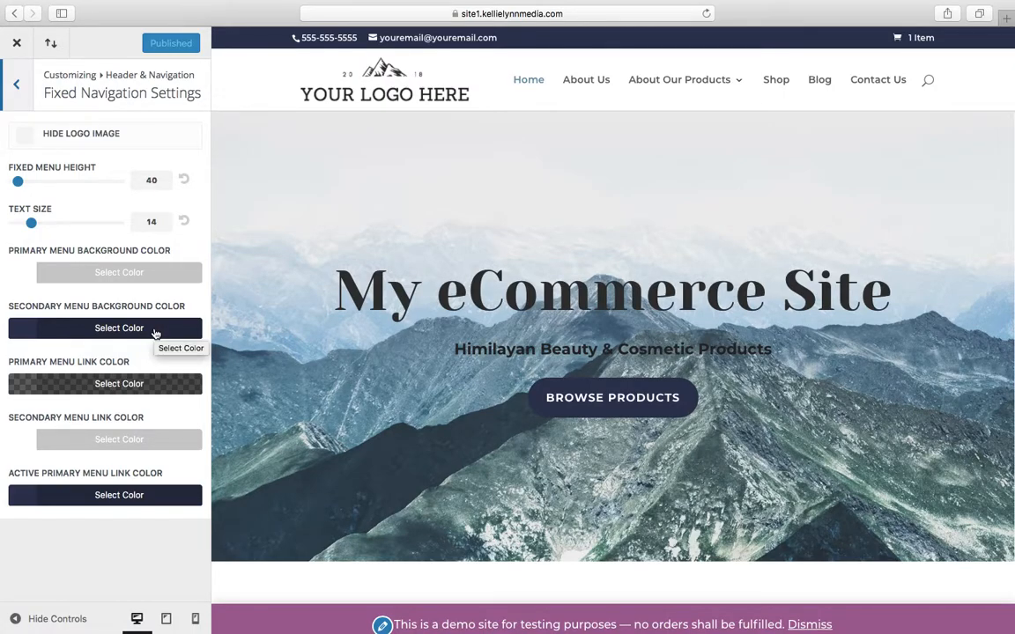
scroll(435, 285, "down", 10)
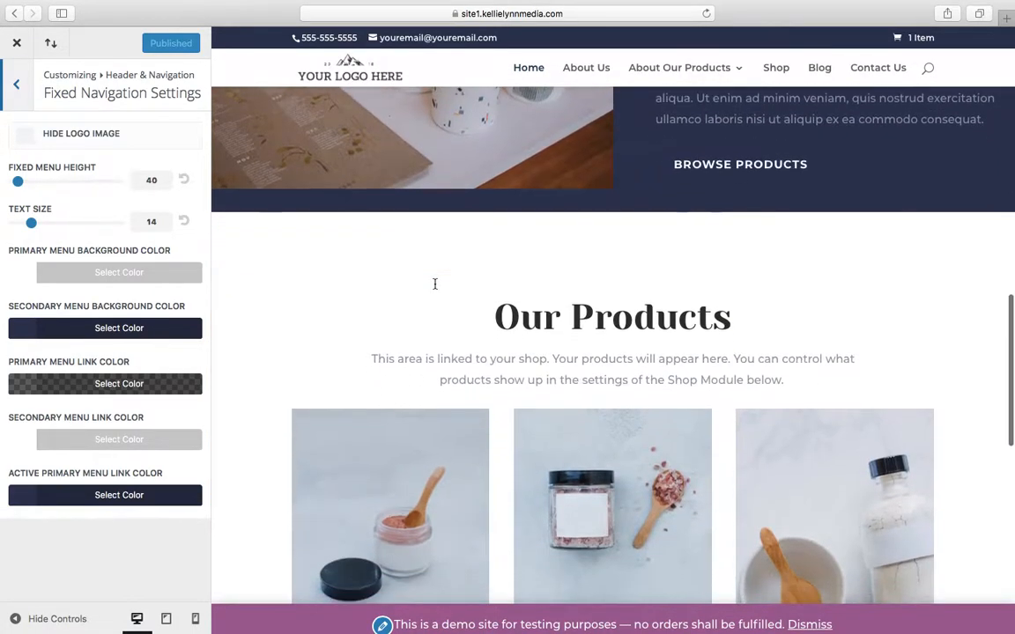
scroll(434, 284, "up", 10)
Examine the Header Elements settings, including the phone number and email fields
left_click(16, 84)
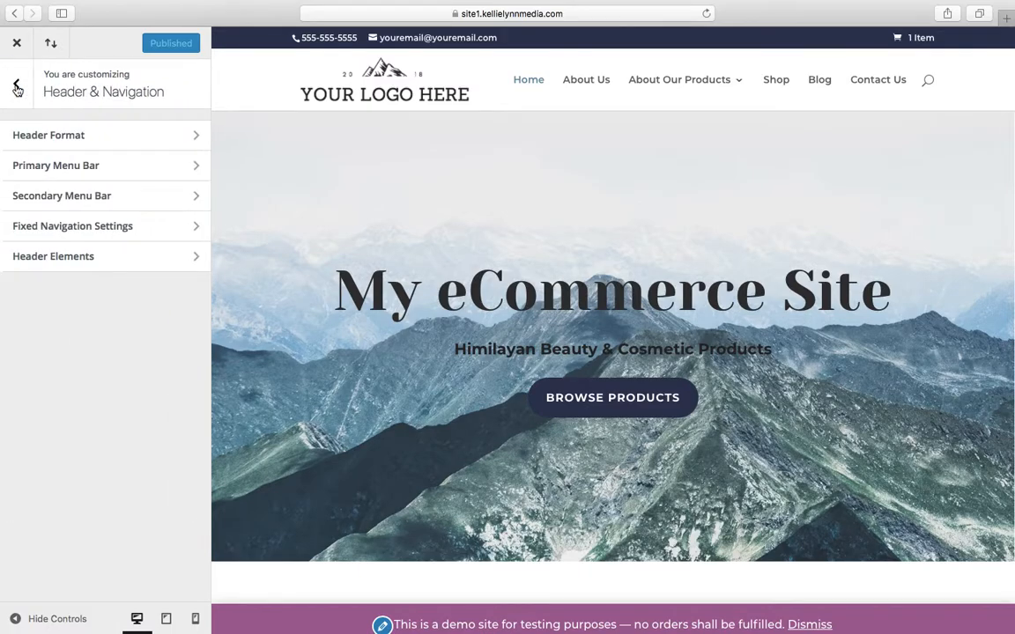
left_click(74, 258)
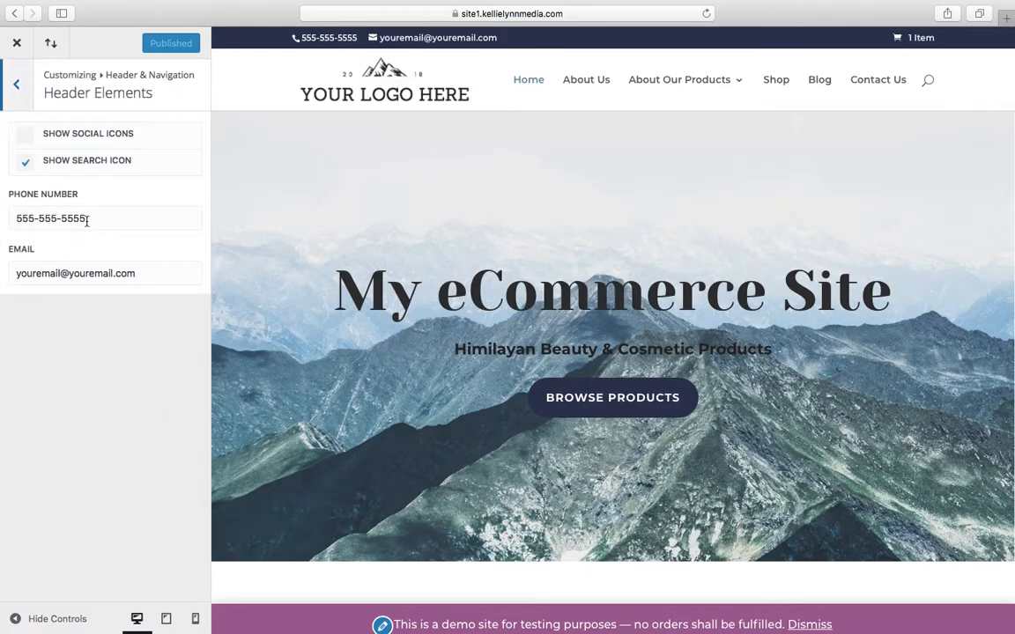
triple_click(86, 222)
triple_click(78, 277)
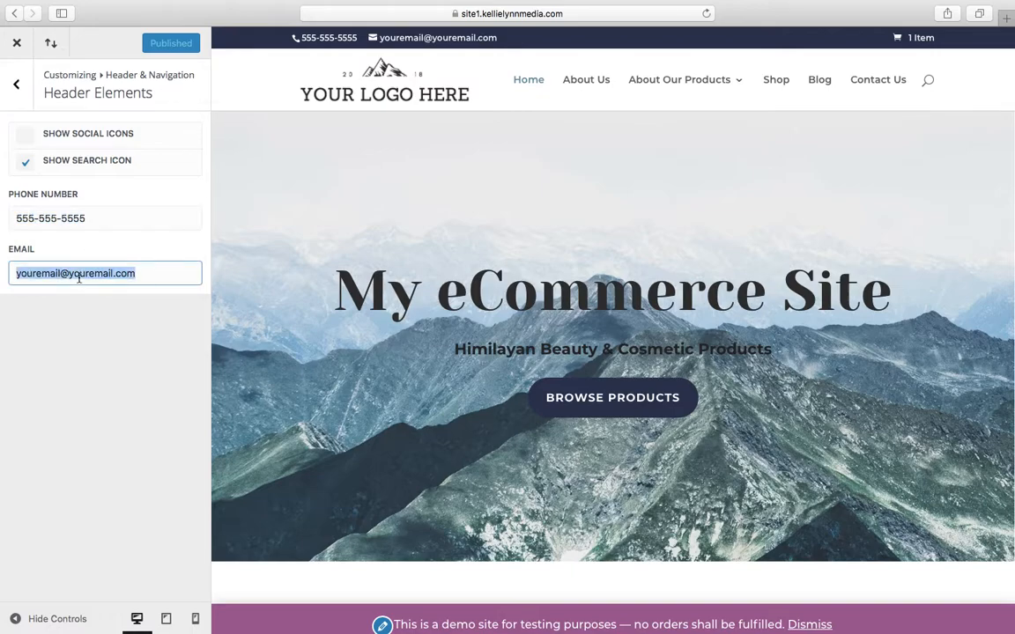
Return to the customizer's main list and examine the footer's copyright line and social icons in the page preview
left_click(18, 85)
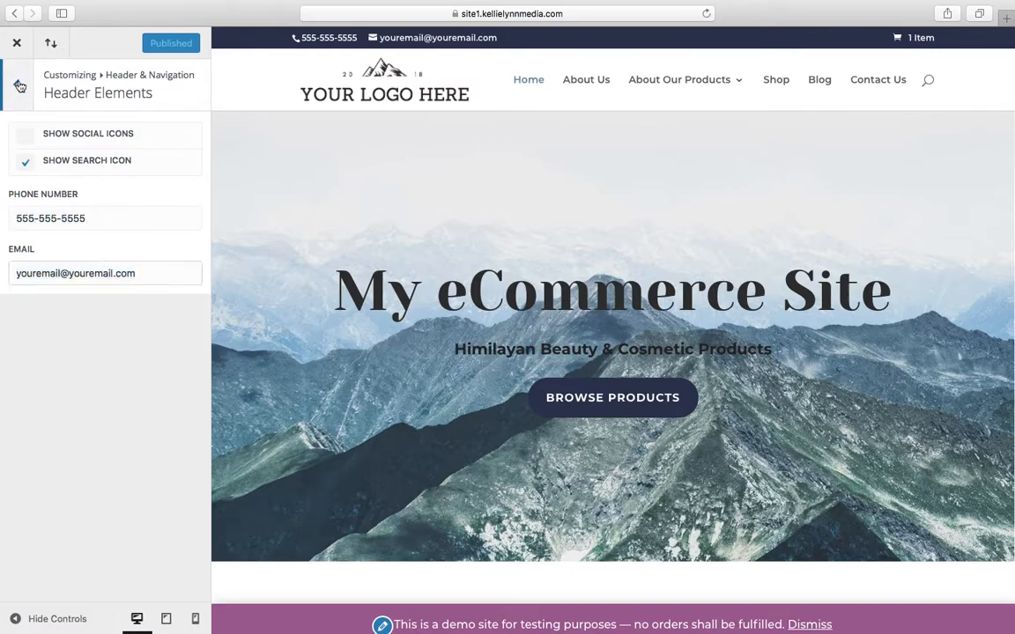
left_click(19, 85)
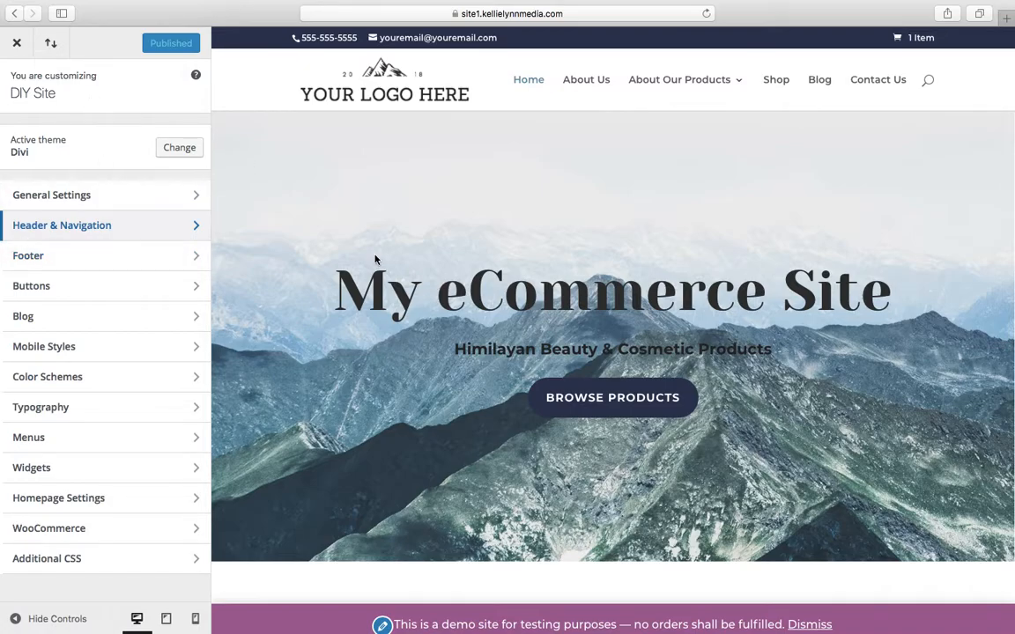
scroll(375, 260, "down", 15)
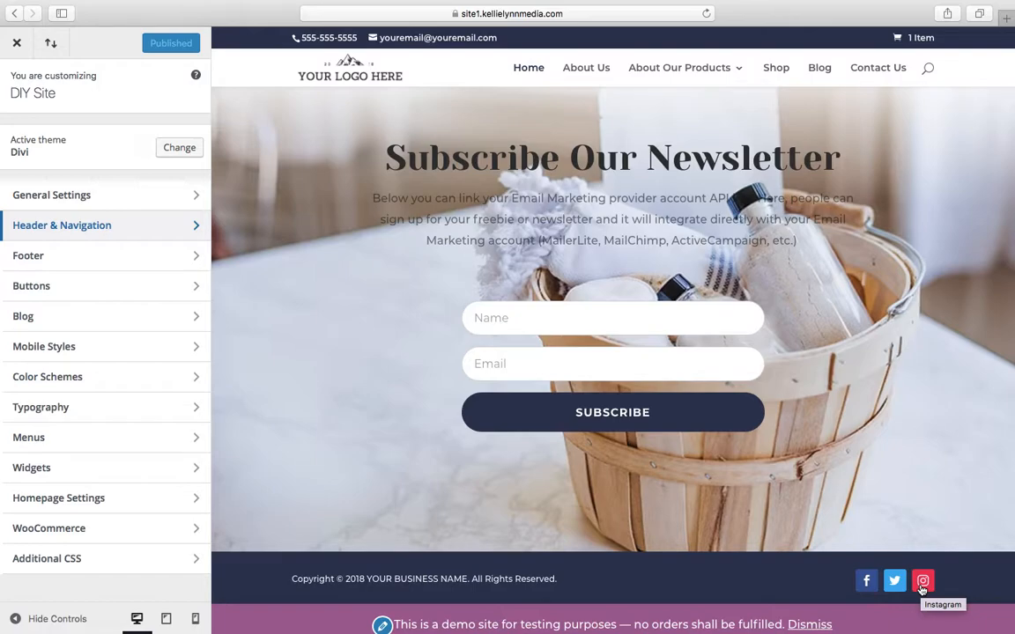
mouse_move(563, 627)
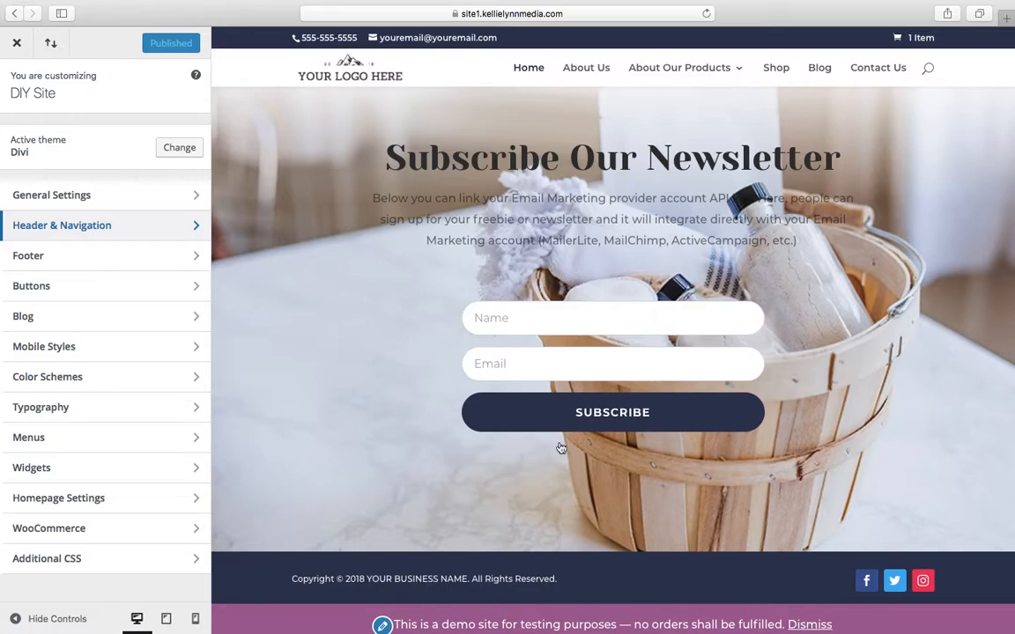
Leave the customizer, visit the live site from the dashboard and enable the Visual Builder on the home page
left_click(14, 13)
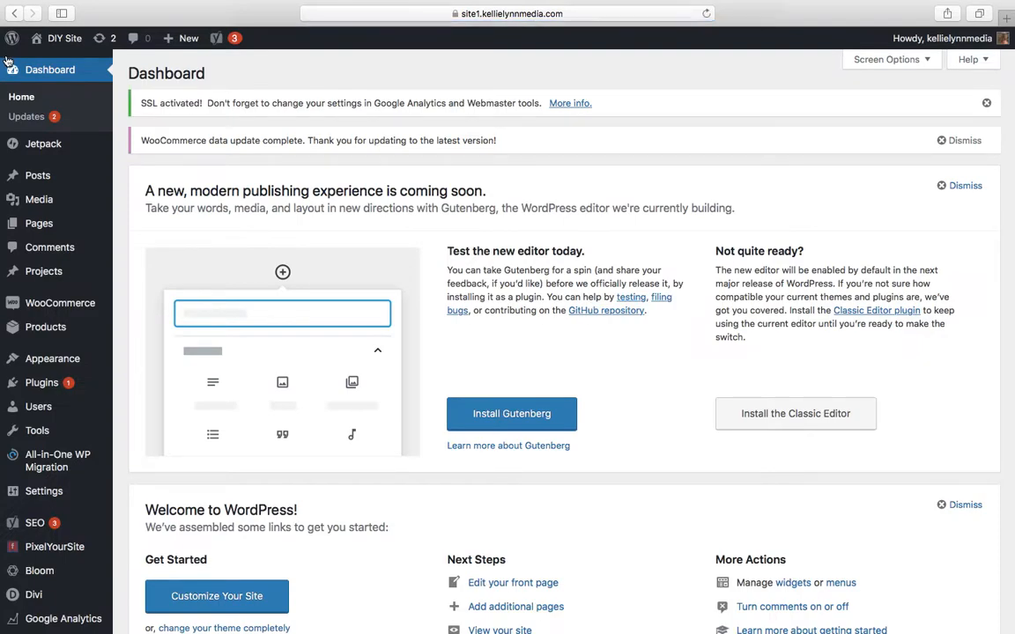
mouse_move(64, 44)
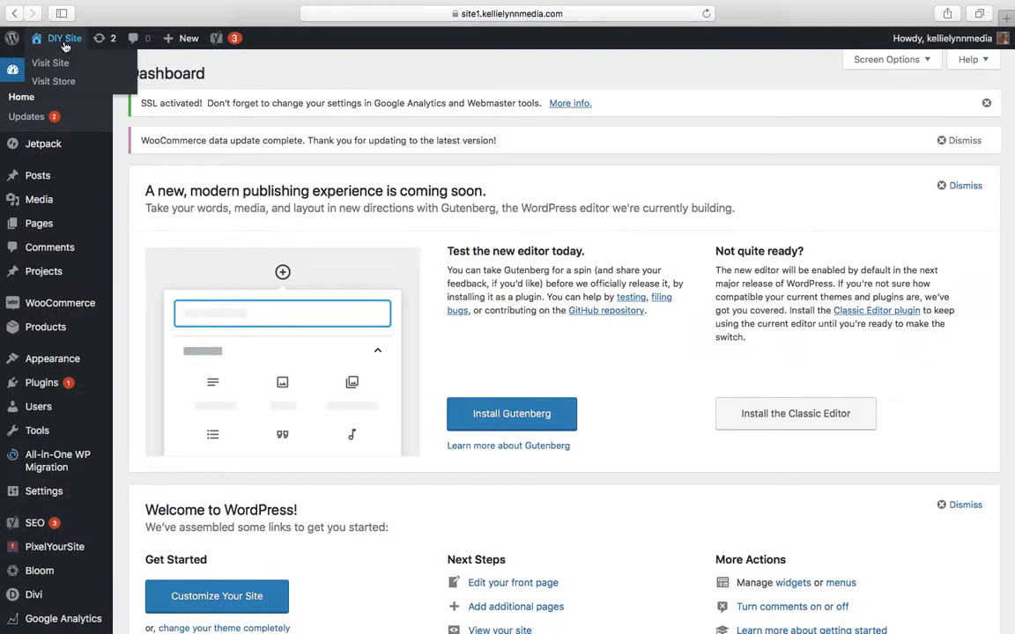
left_click(64, 65)
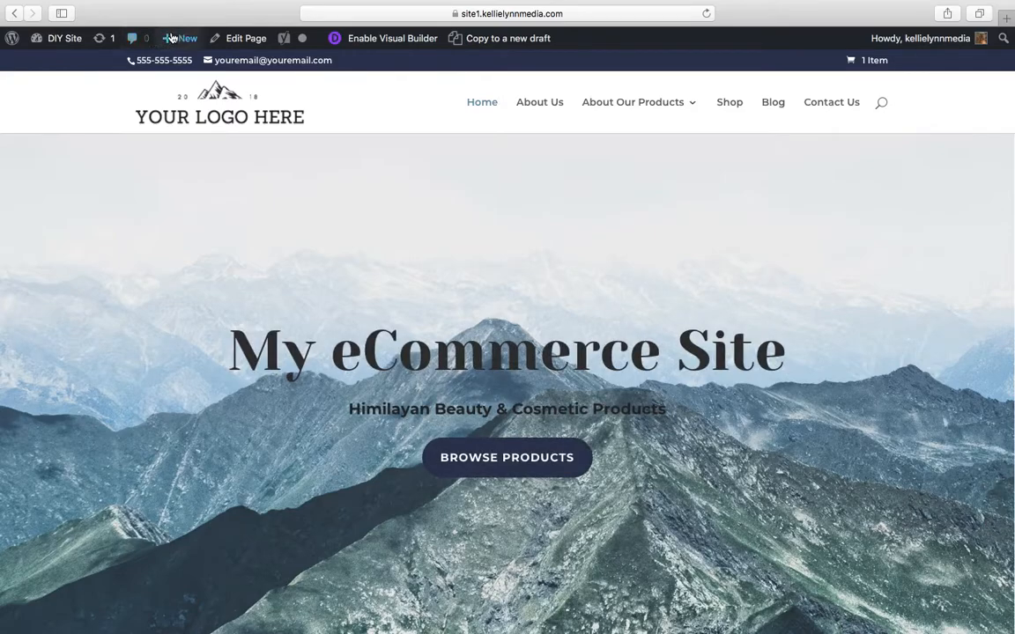
left_click(389, 38)
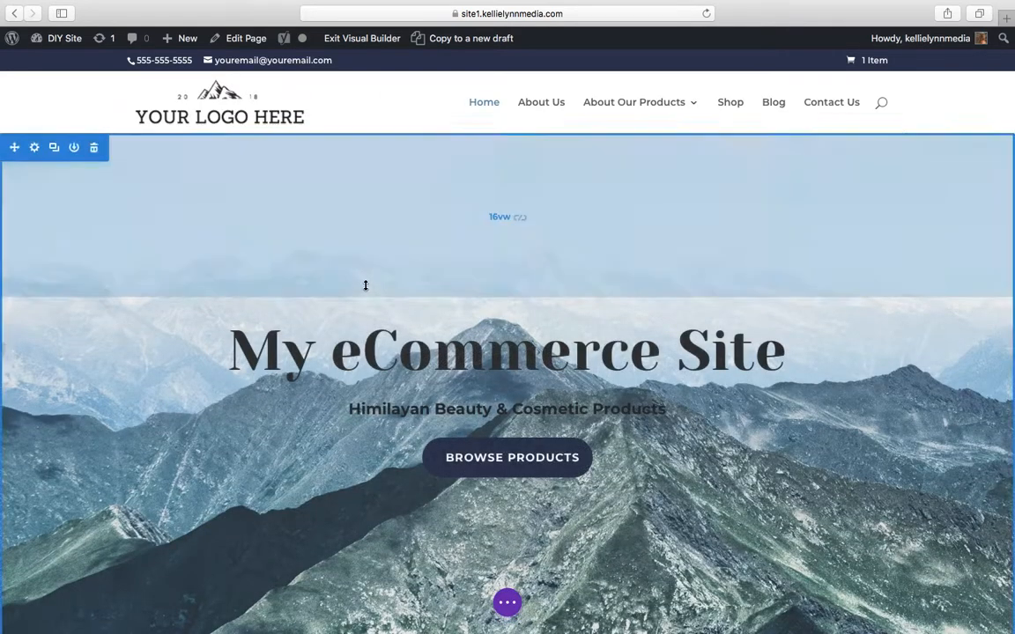
Replace "YOUR BUSINESS NAME" in the home page's footer copyright line with "ABC BUSINESS" and save the page
scroll(366, 284, "down", 15)
mouse_move(39, 566)
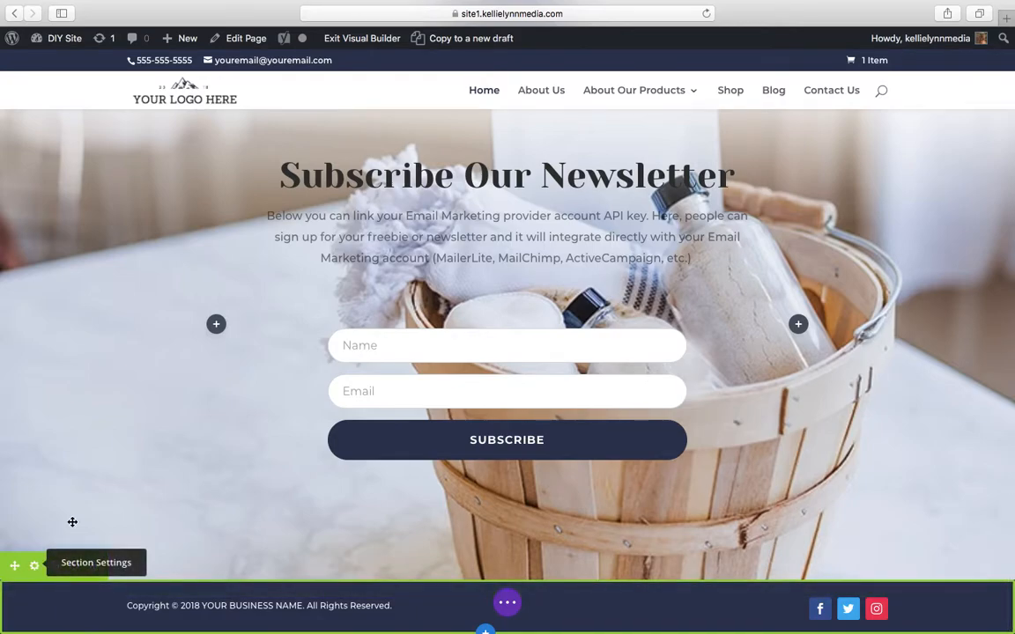
scroll(312, 141, "up", 2)
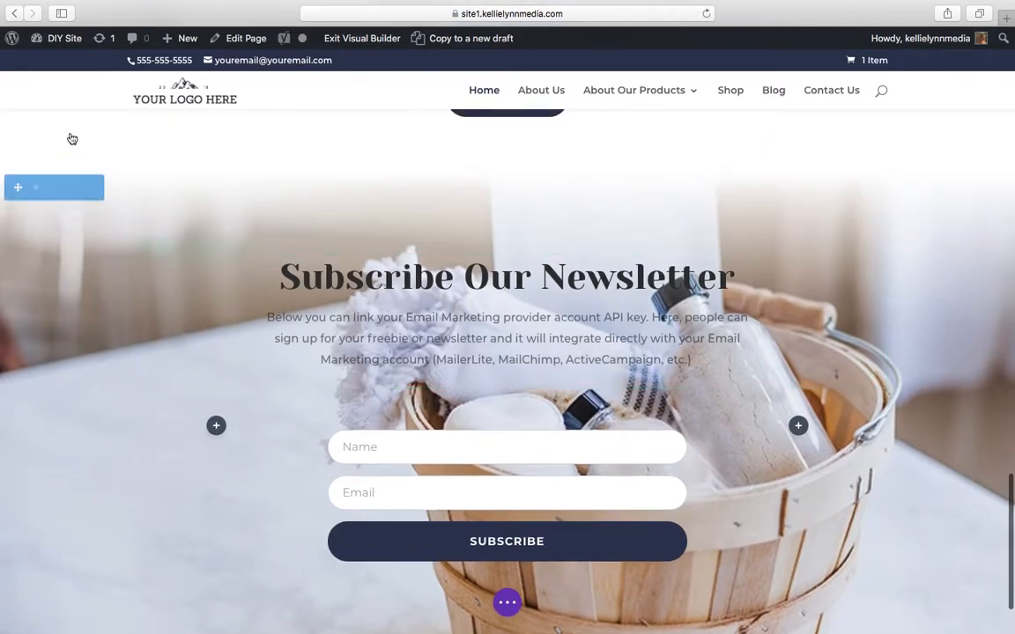
scroll(410, 489, "down", 2)
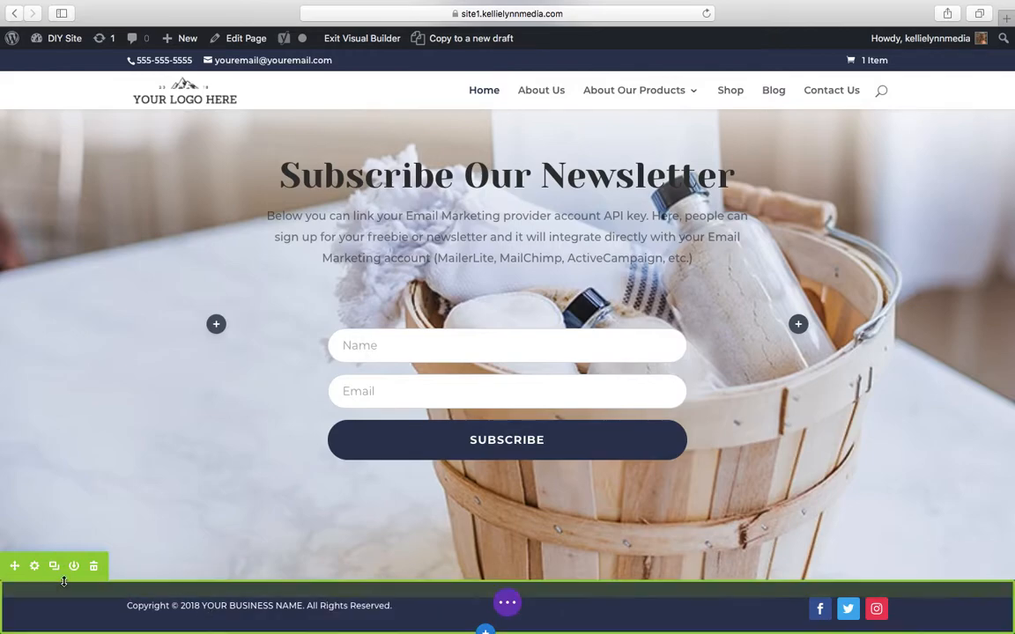
left_click_drag(203, 609, 301, 610)
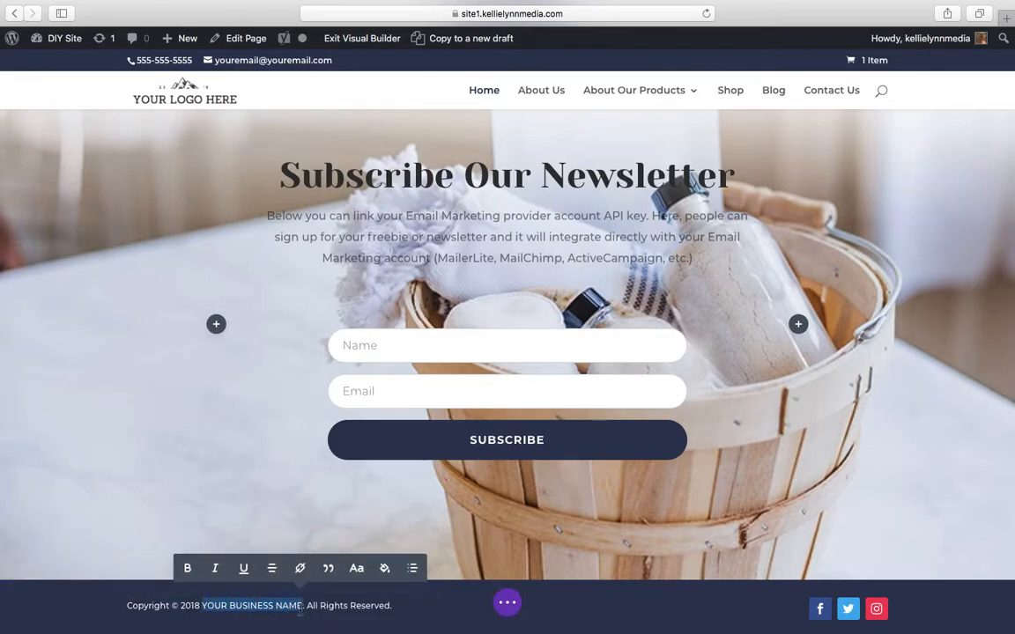
key("BackSpace")
type("ABC")
type("INESS")
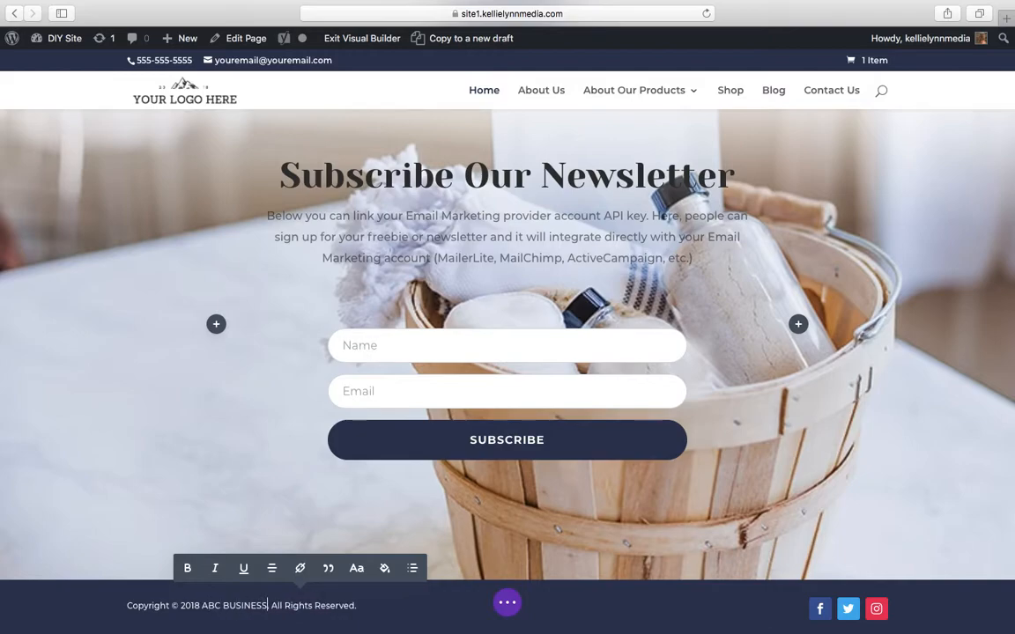
left_click(508, 604)
left_click(978, 608)
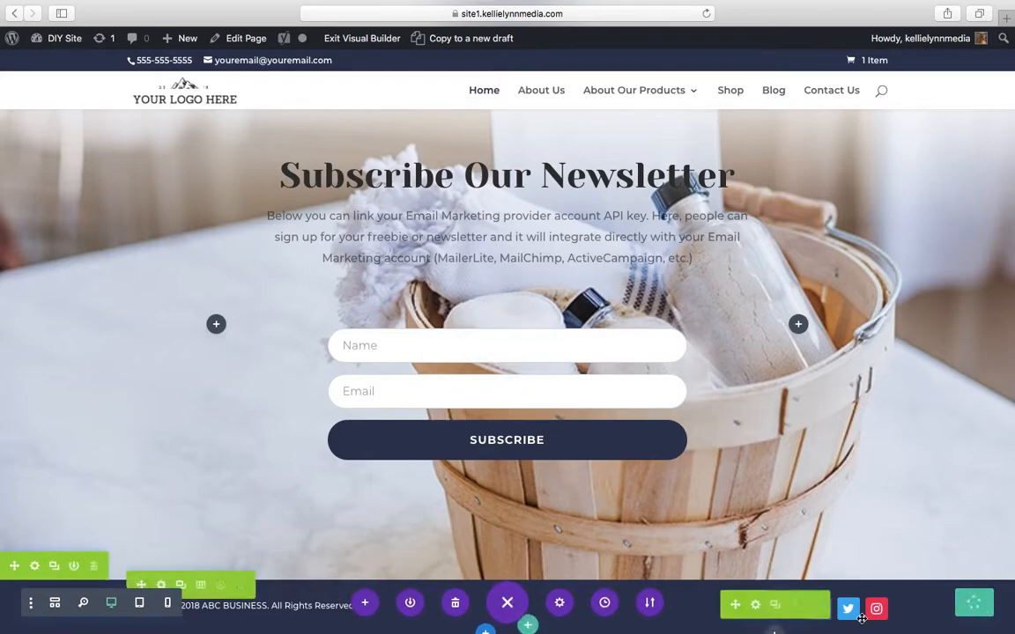
Open the footer's Social Media Follow settings and examine the Facebook entry's Account URL option
left_click(754, 606)
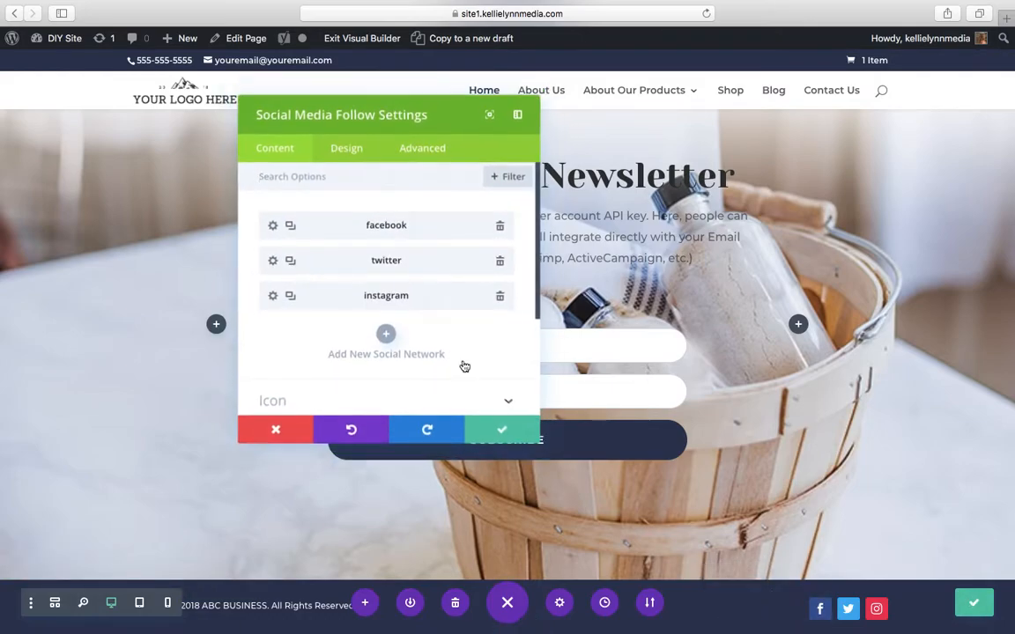
left_click(271, 227)
left_click(290, 312)
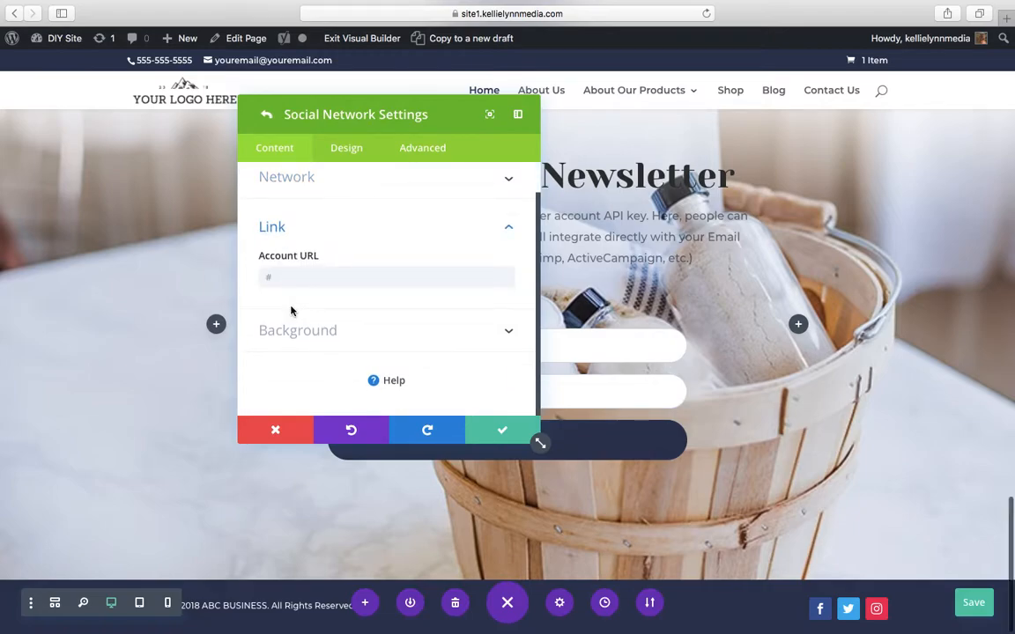
scroll(295, 255, "up", 1)
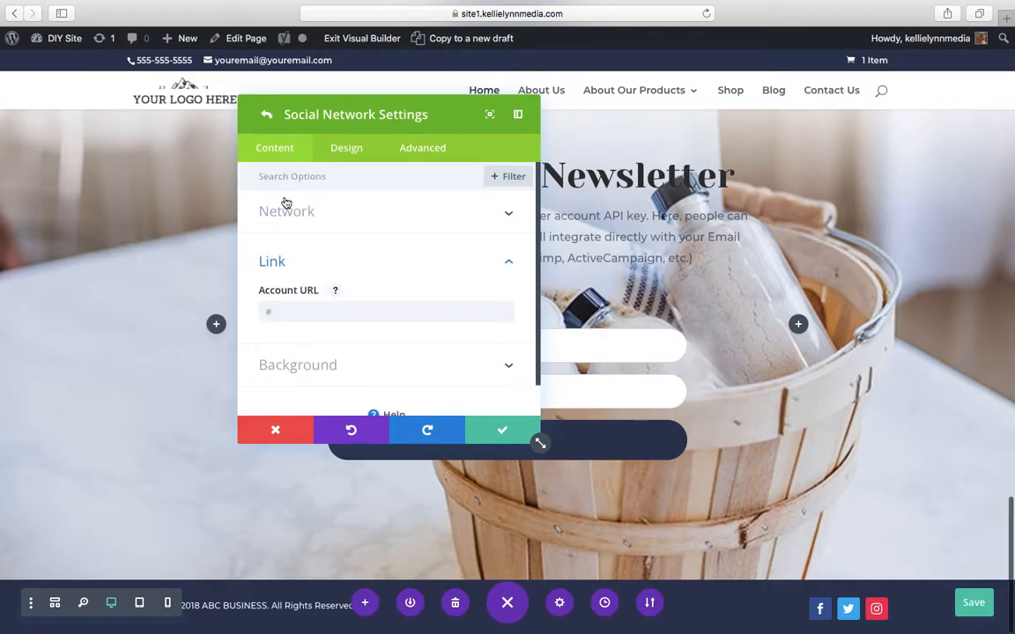
left_click(266, 114)
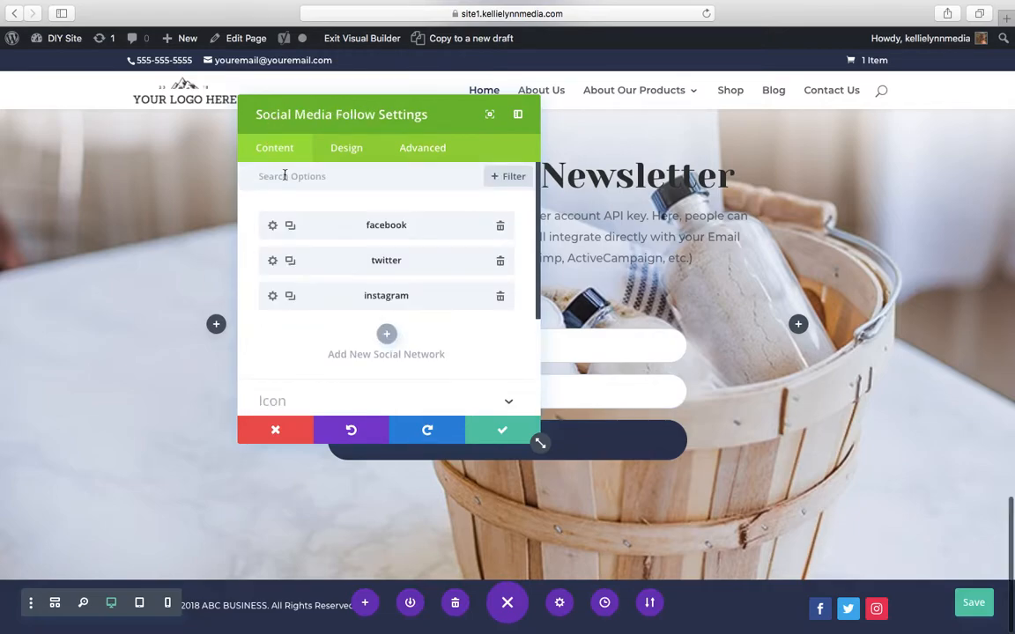
Add a Facebook entry to the footer's social networks, delete it again and close the module settings
left_click(382, 332)
left_click(412, 268)
scroll(392, 342, "down", 1)
scroll(392, 342, "up", 1)
scroll(392, 341, "down", 1)
scroll(392, 342, "up", 1)
left_click(398, 197)
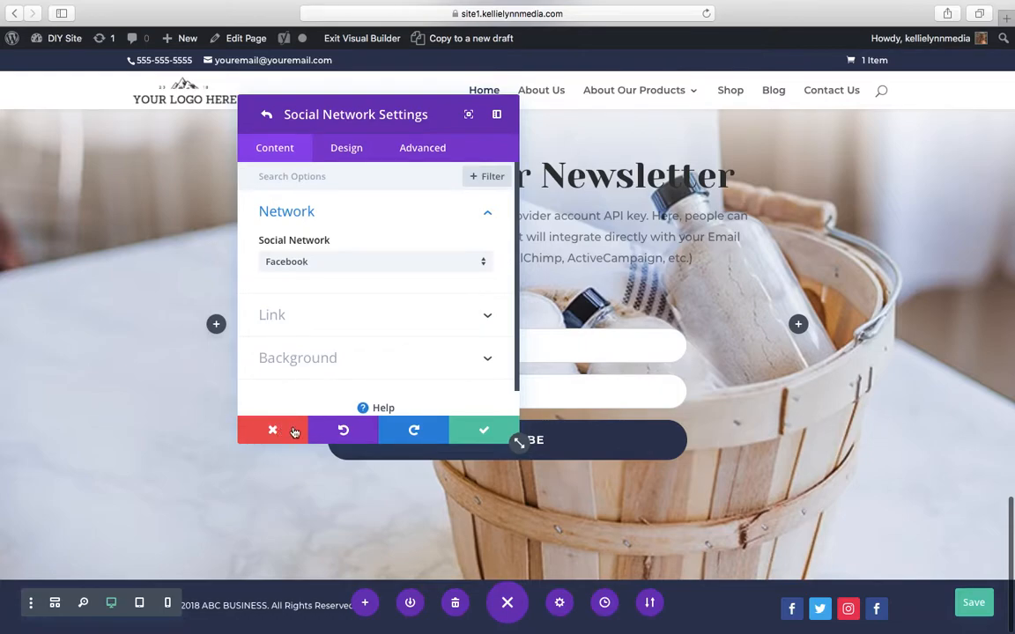
left_click(266, 114)
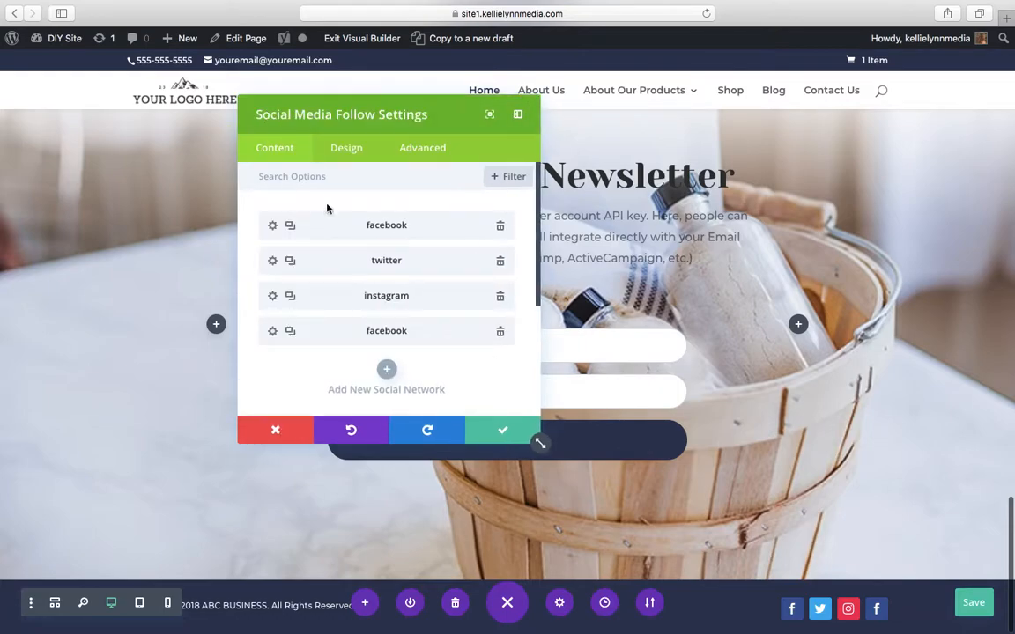
left_click(499, 335)
left_click(501, 430)
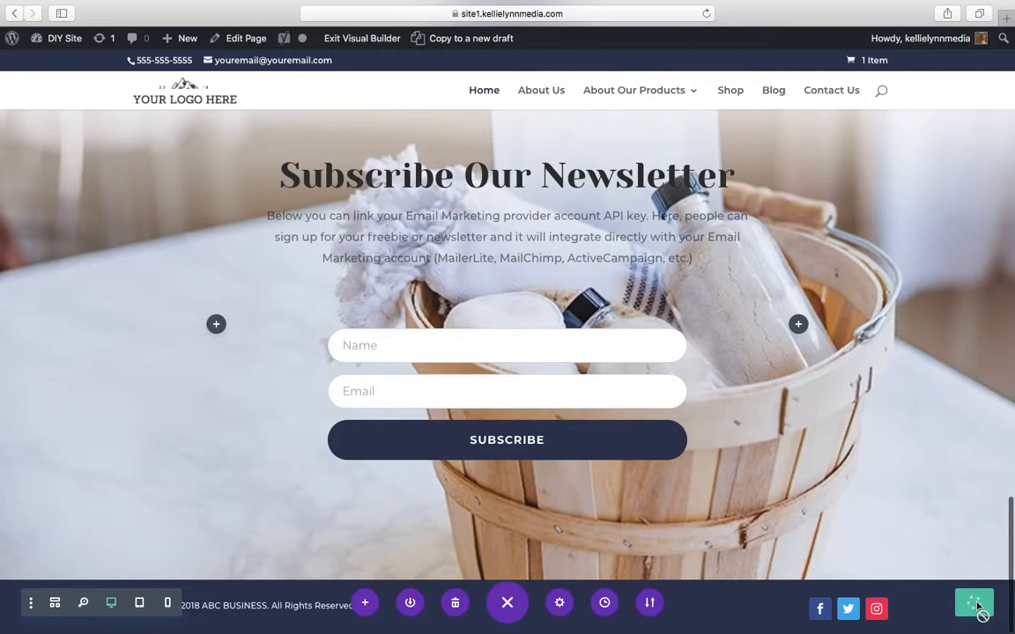
Leave the builder for the About Us page and check the business name in its footer copyright line
left_click(546, 91)
left_click(602, 218)
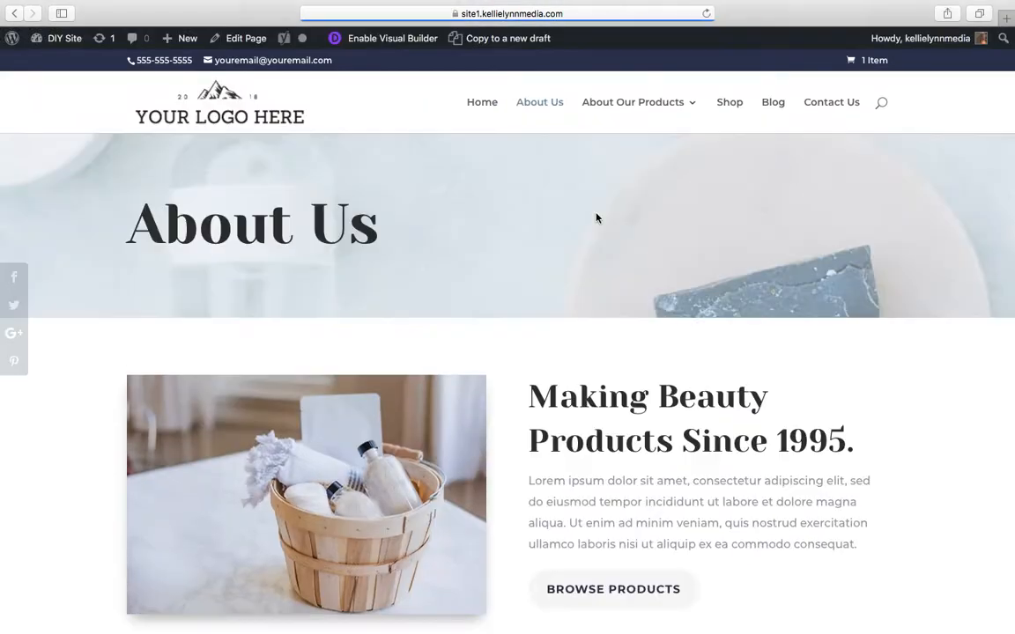
scroll(596, 218, "down", 20)
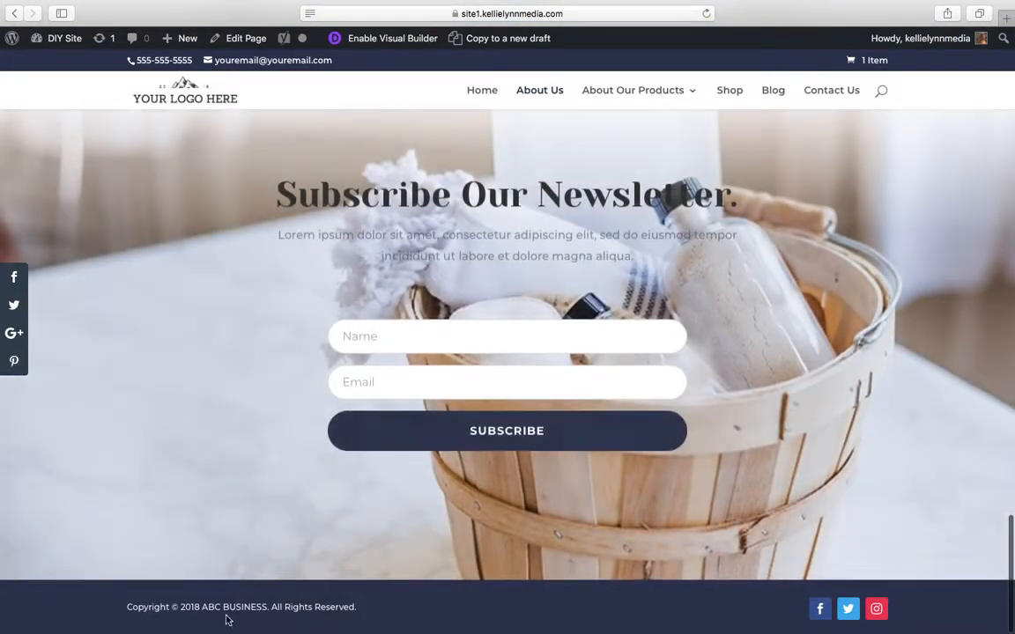